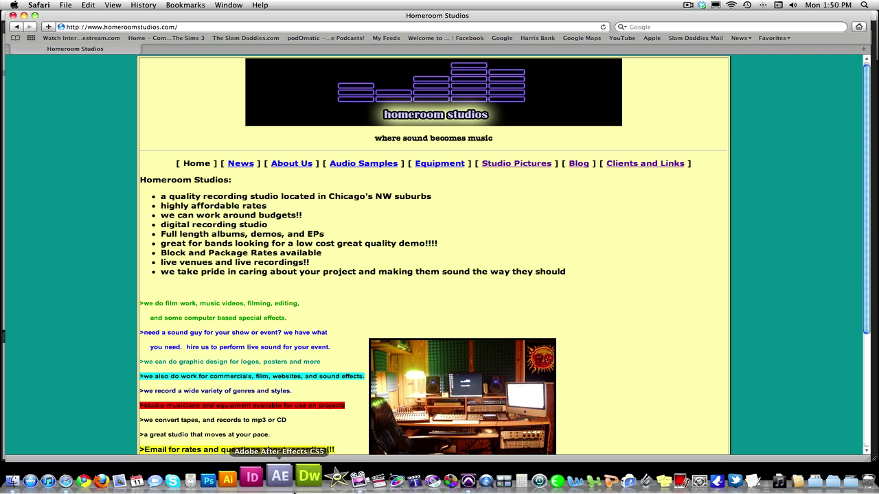
left_click(446, 478)
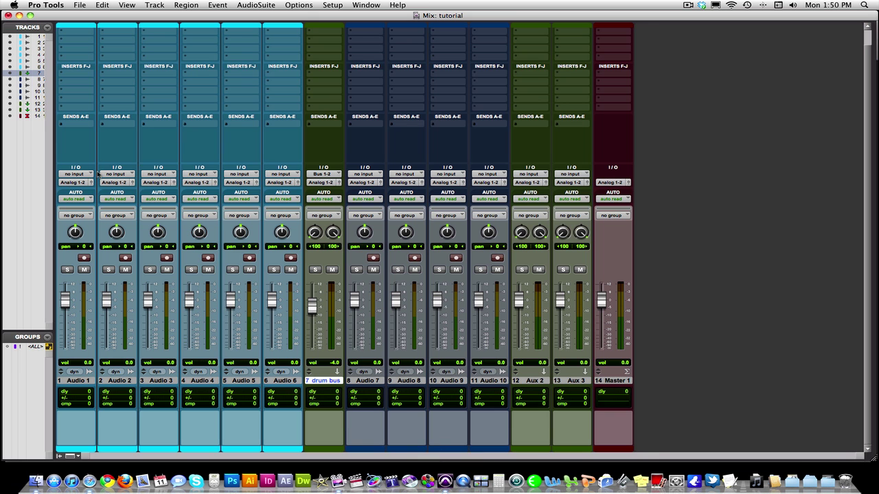
key("super+equal")
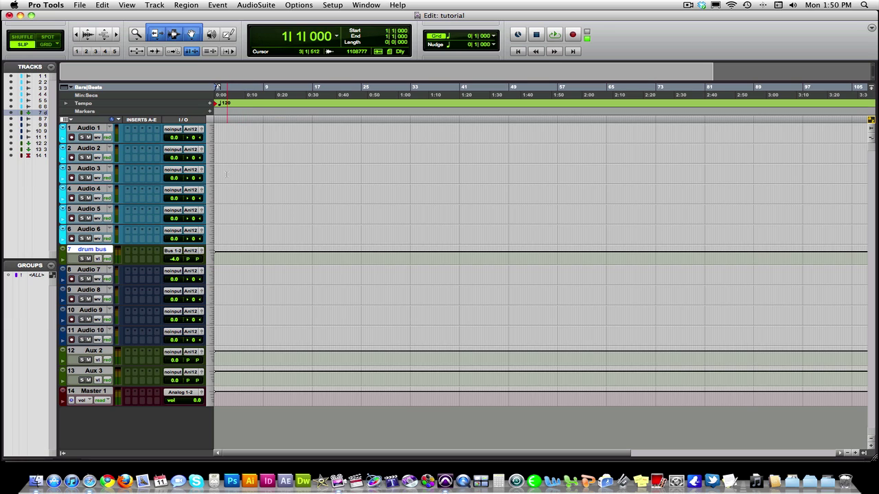
left_click_drag(223, 172, 301, 210)
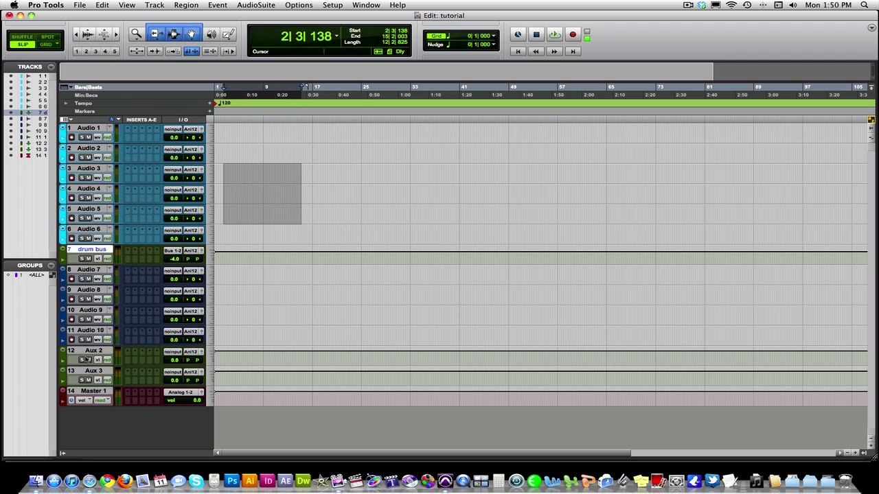
left_click(279, 172)
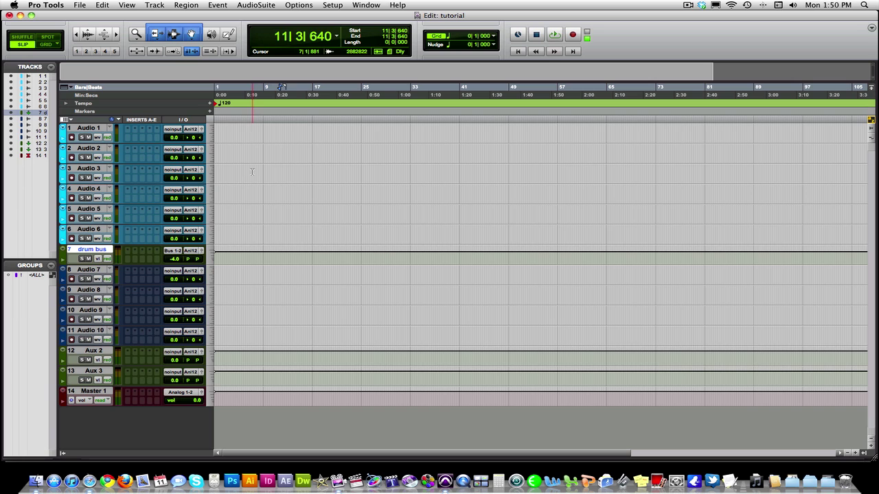
left_click_drag(250, 171, 277, 170)
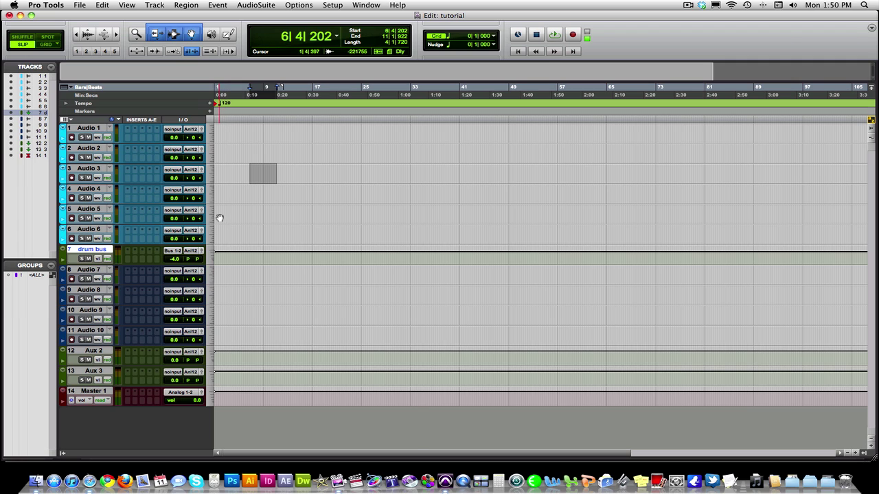
key("super")
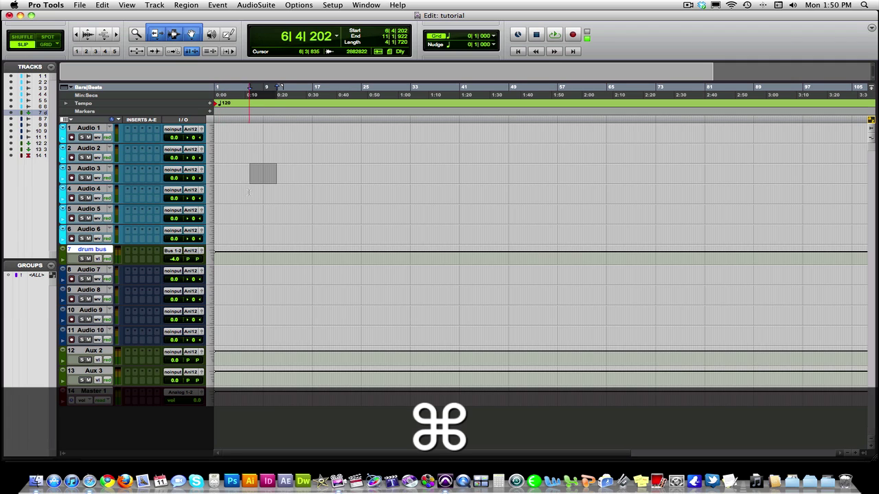
left_click_drag(248, 192, 277, 191)
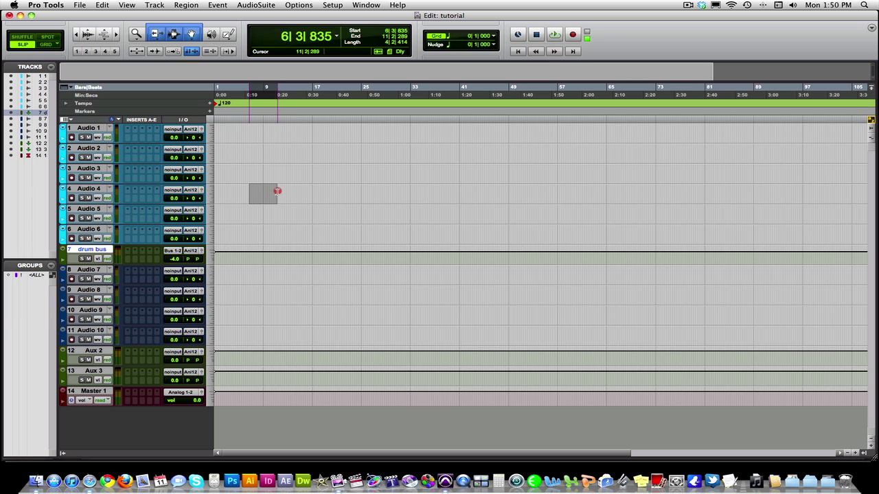
left_click_drag(248, 172, 278, 196)
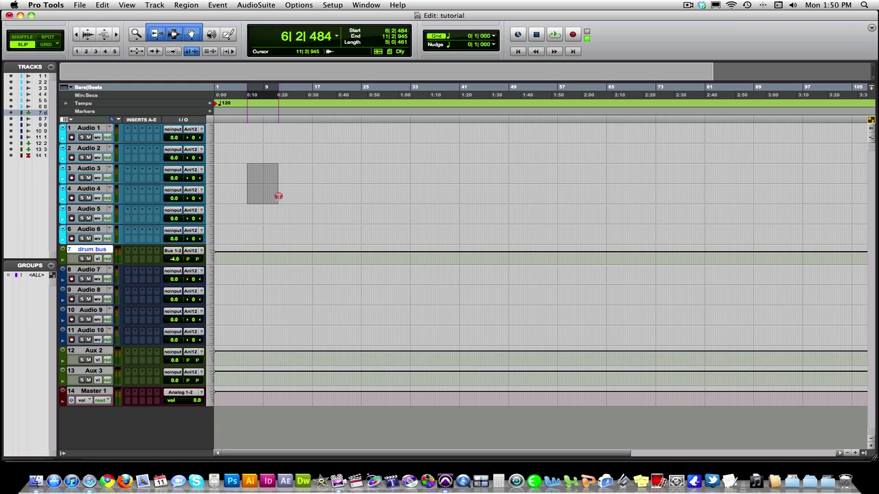
mouse_move(278, 196)
left_mouse_down()
mouse_move(253, 171)
mouse_move(273, 193)
left_mouse_up()
left_click(273, 194)
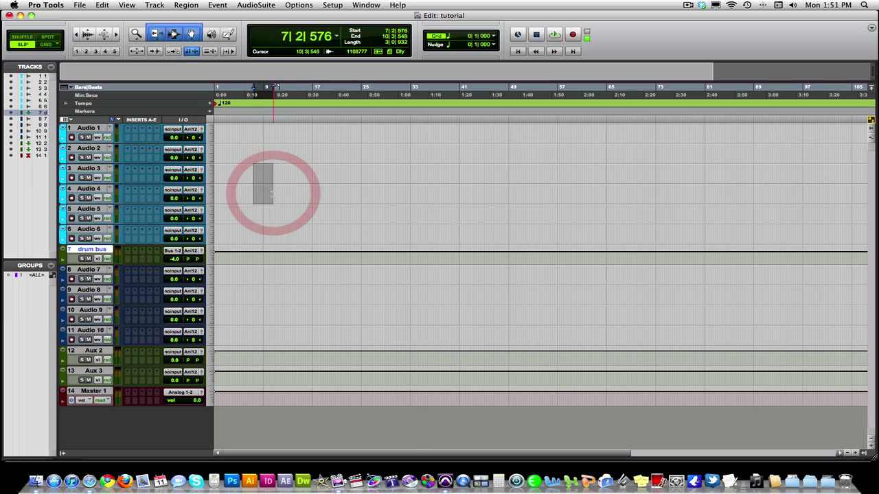
key("super+equal")
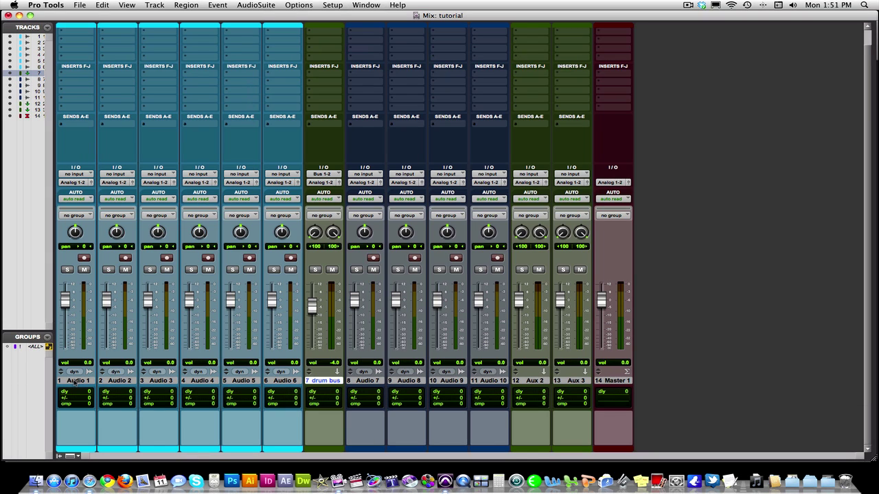
- Select the Audio 1 channel strip in the mixer instead of the drum bus
left_click(76, 382)
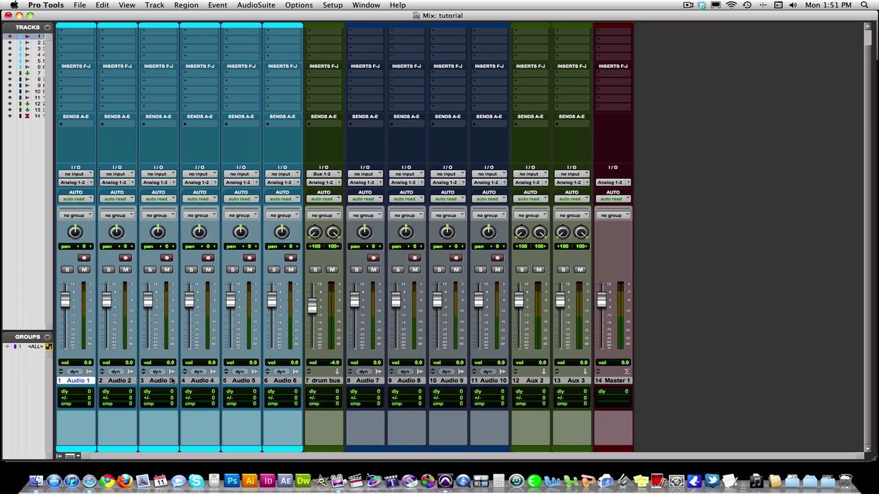
key("shift")
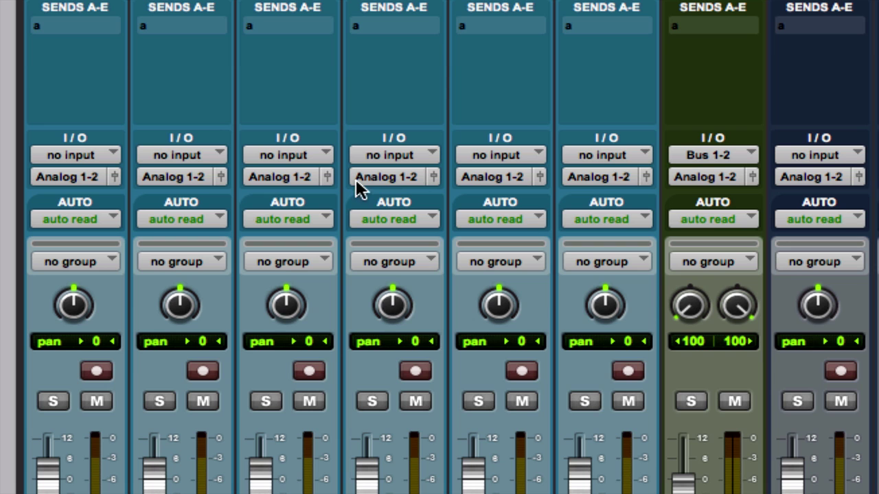
left_click(81, 175)
mouse_move(87, 196)
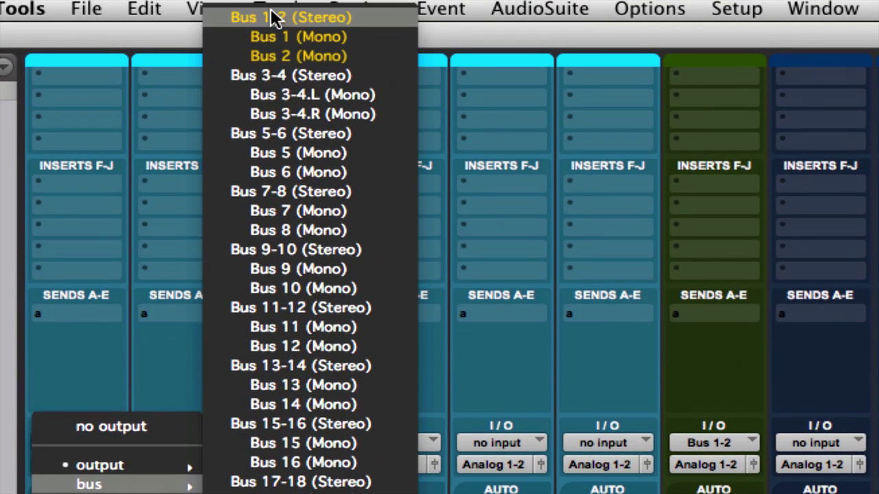
left_click(257, 0)
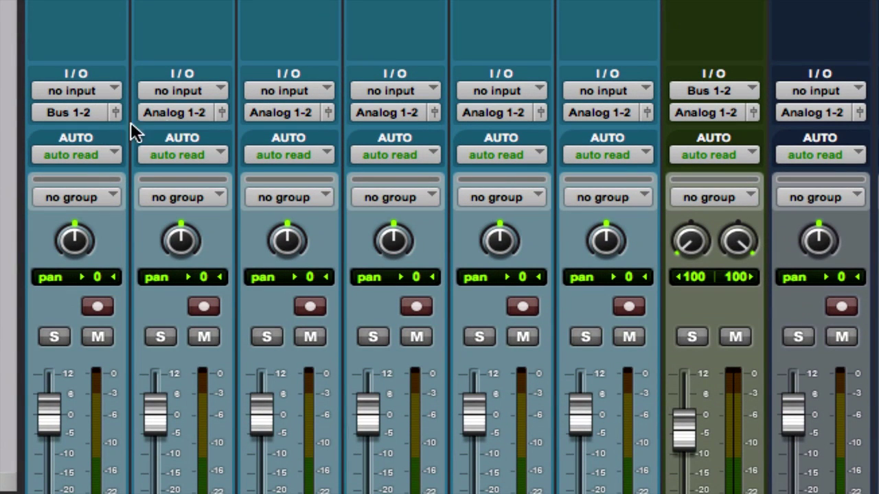
left_click(85, 115)
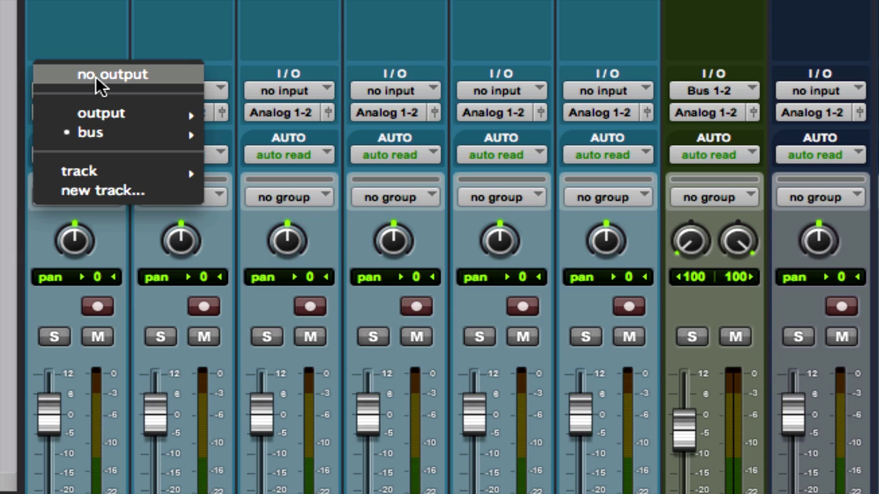
left_click(96, 75)
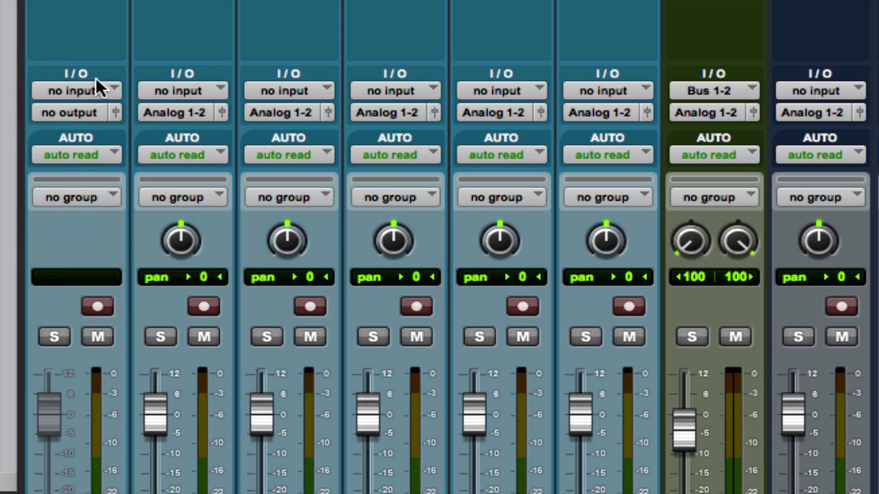
left_click(74, 111)
mouse_move(130, 149)
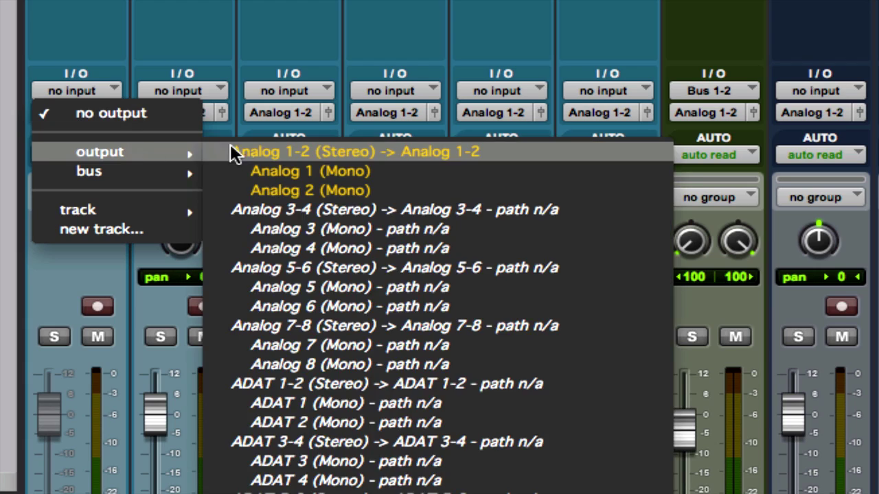
left_click(232, 153)
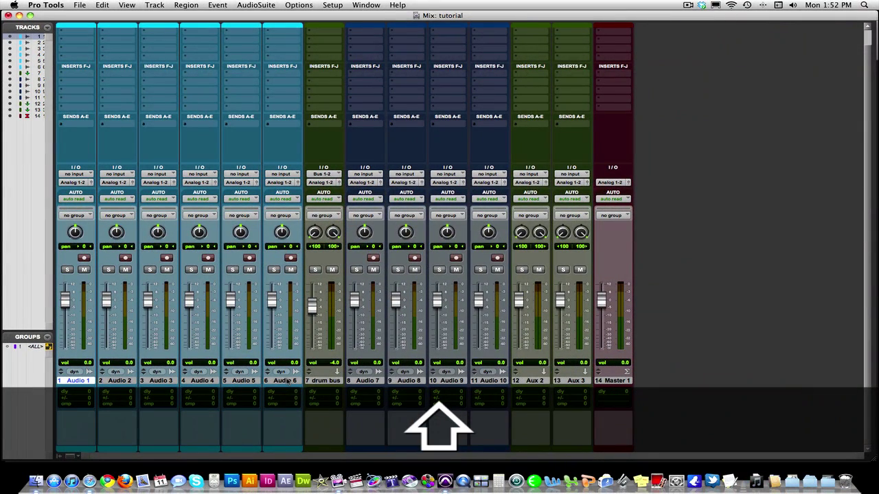
- Extend the mixer selection from Audio 1 through Audio 6
left_click(285, 381, "shift")
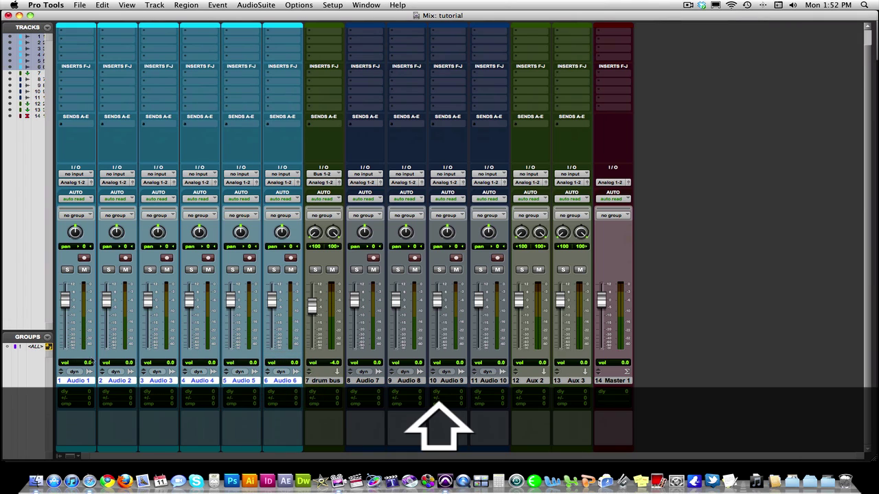
scroll(317, 376, "up", 1)
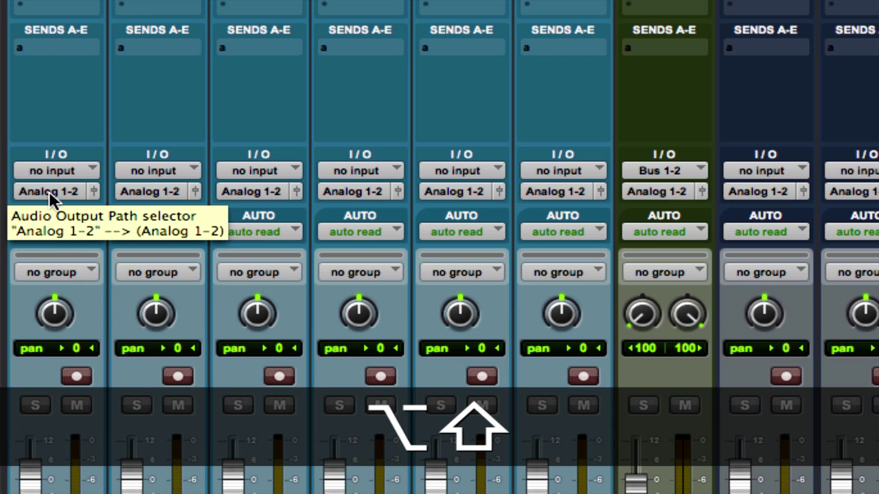
- Route the outputs of all selected tracks, Audio 1–6, to Bus 1-2 (Stereo)
left_click(69, 193, "alt+shift")
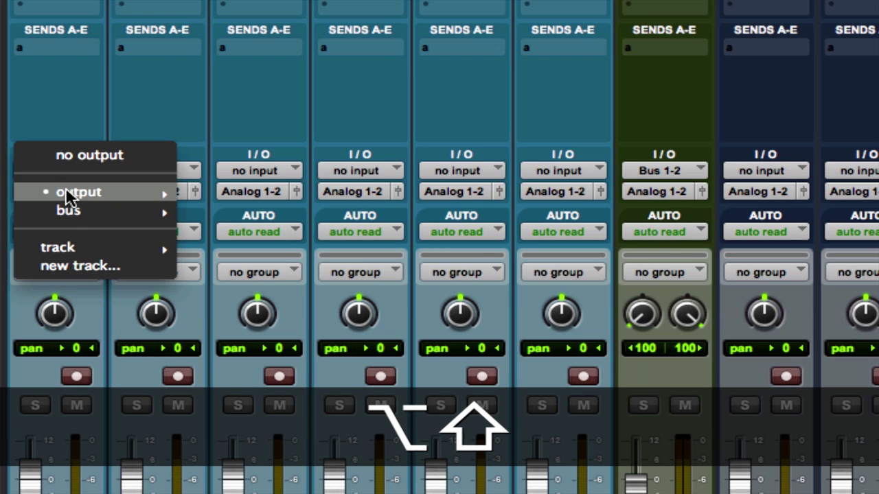
mouse_move(69, 210)
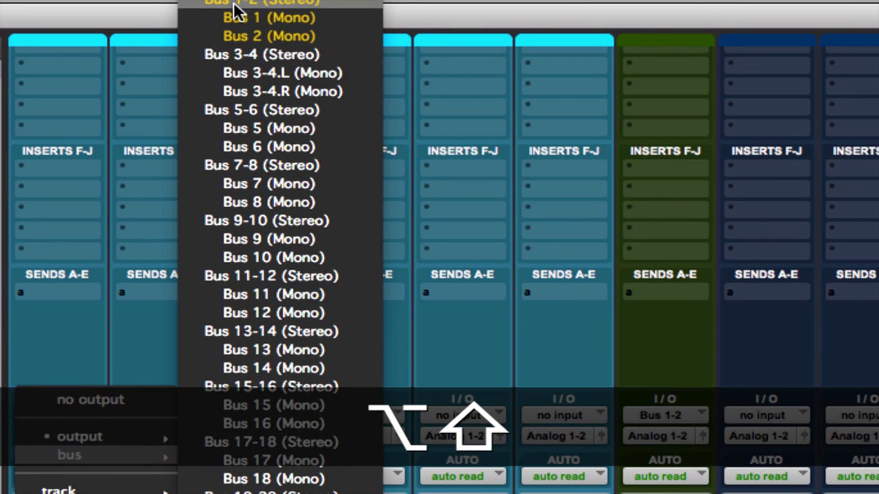
left_click(234, 3, "alt+shift")
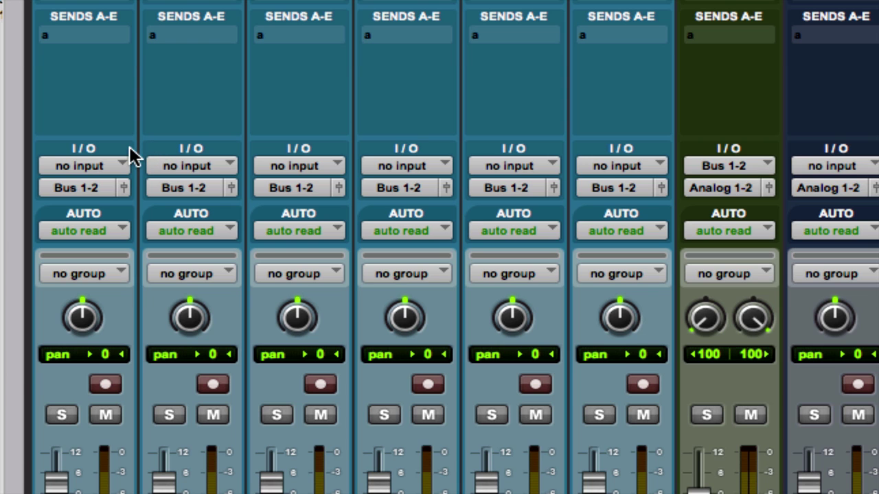
- Set every track's output, drum bus and Audio 7–10 included, to Bus 17-18 (Stereo)
left_click(83, 190, "alt")
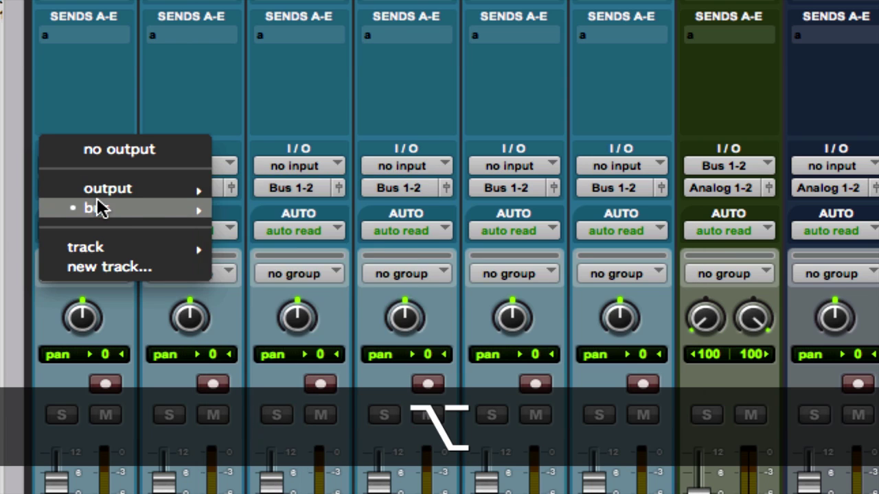
mouse_move(96, 207)
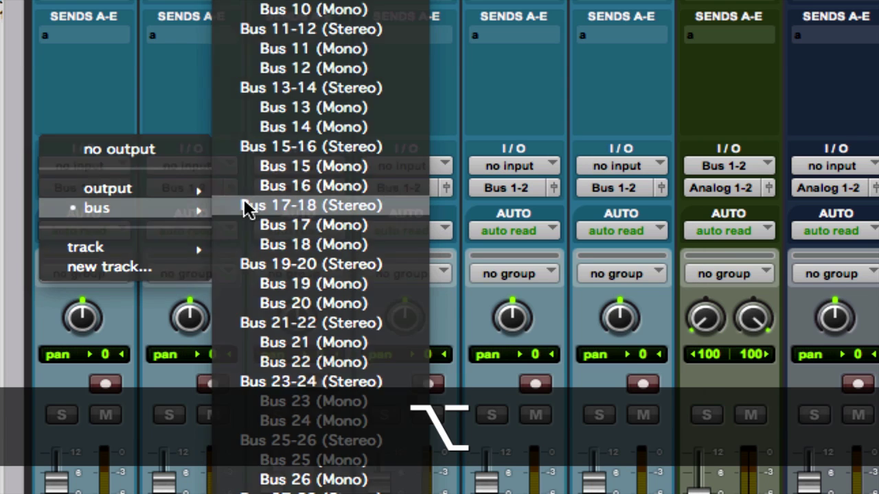
left_click(243, 205, "alt")
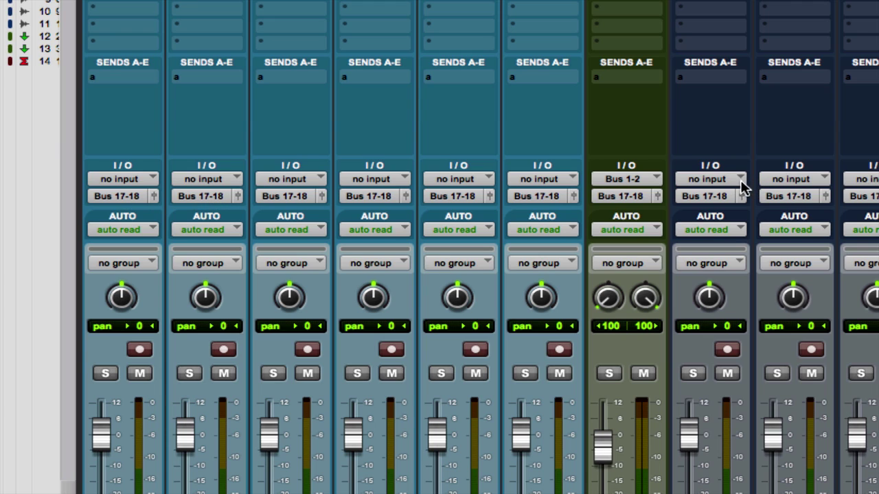
- Route every track's output to Bus 15 at once
left_click(123, 197, "alt")
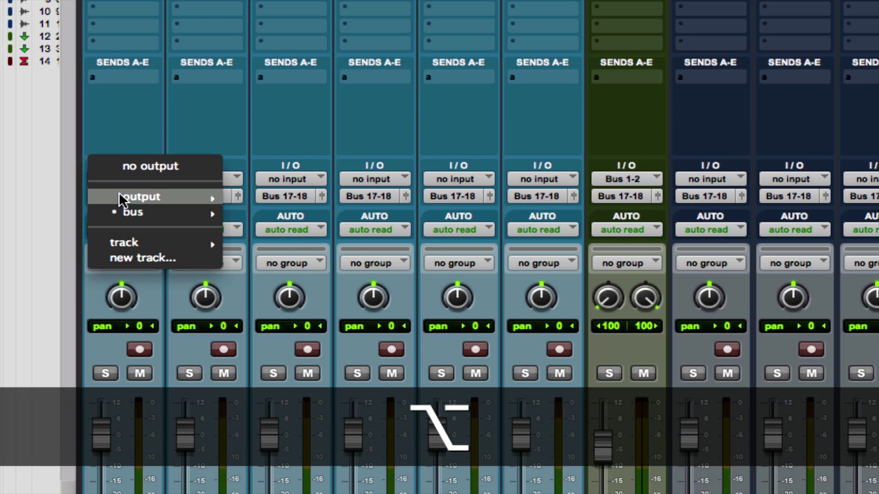
mouse_move(182, 201)
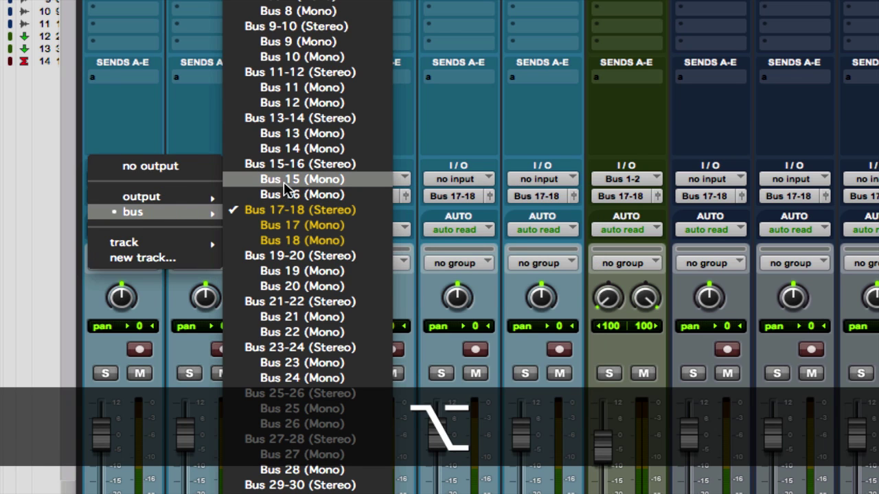
left_click(285, 181, "alt")
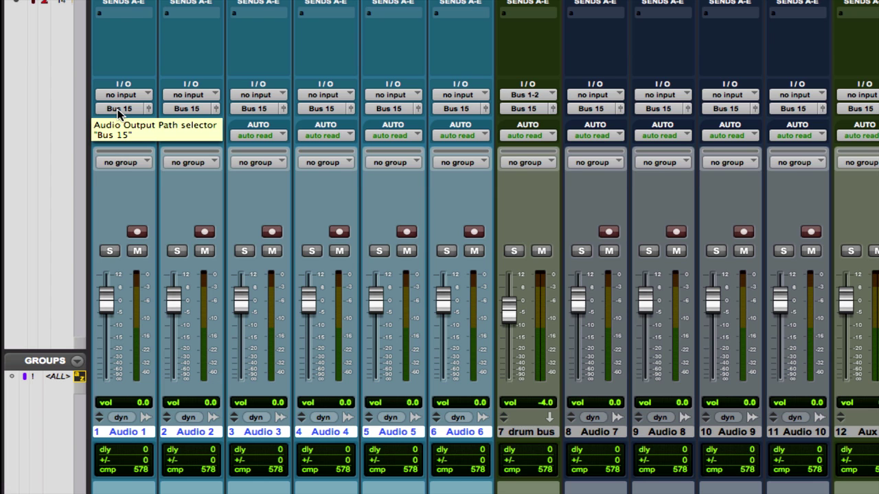
- Switch all tracks' outputs back to Analog 1-2 and select the drum bus track
left_click(119, 109, "alt")
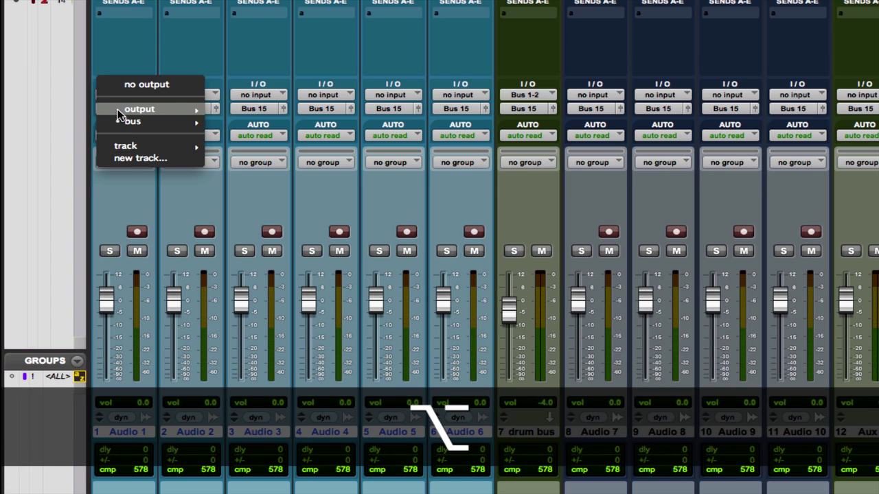
mouse_move(147, 110)
left_click(291, 112, "alt")
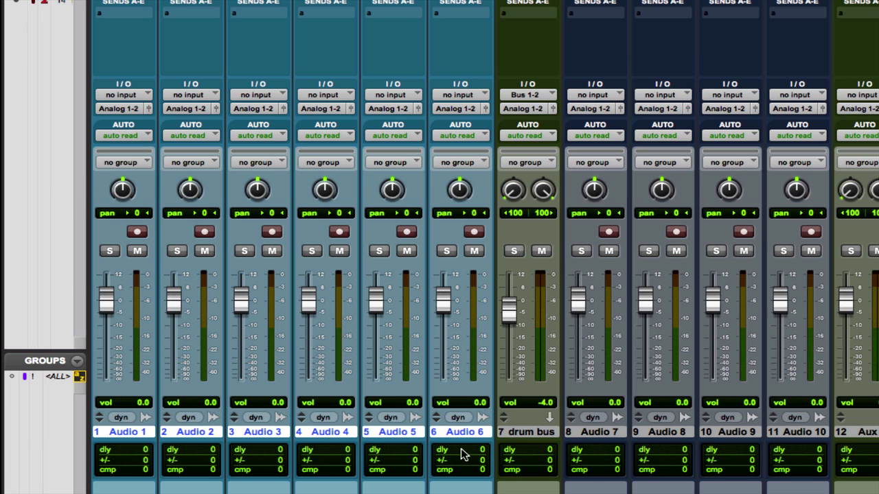
left_click(542, 431)
- Select only the Audio 1 track, leaving every output on Analog 1-2
left_click(131, 432)
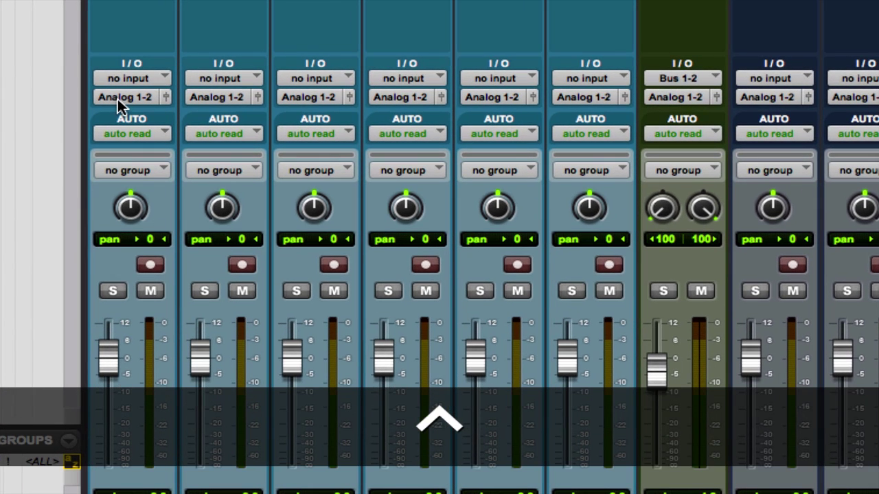
- Add Bus 1-2 (Stereo) as an extra output path on Audio 1
left_click(118, 98)
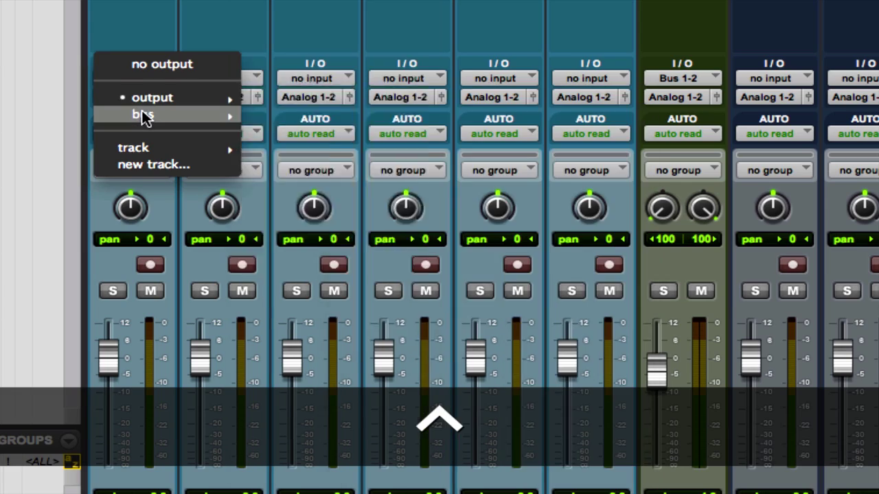
mouse_move(143, 114)
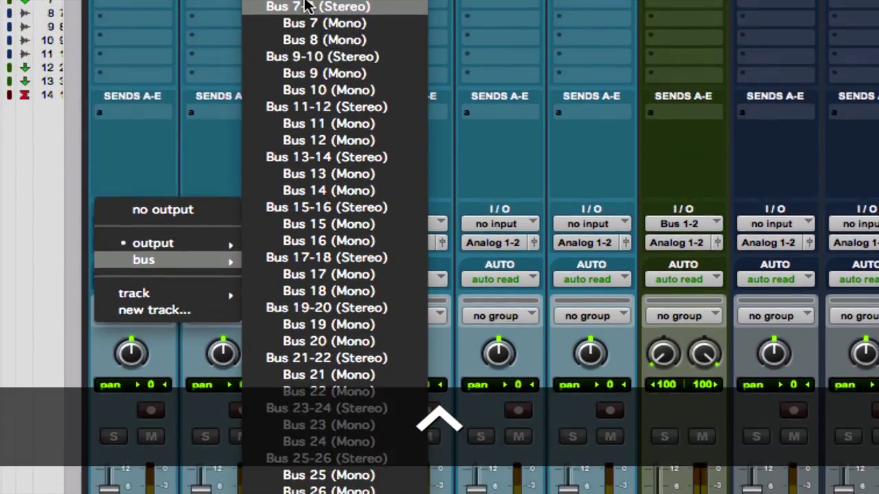
left_click(294, 16)
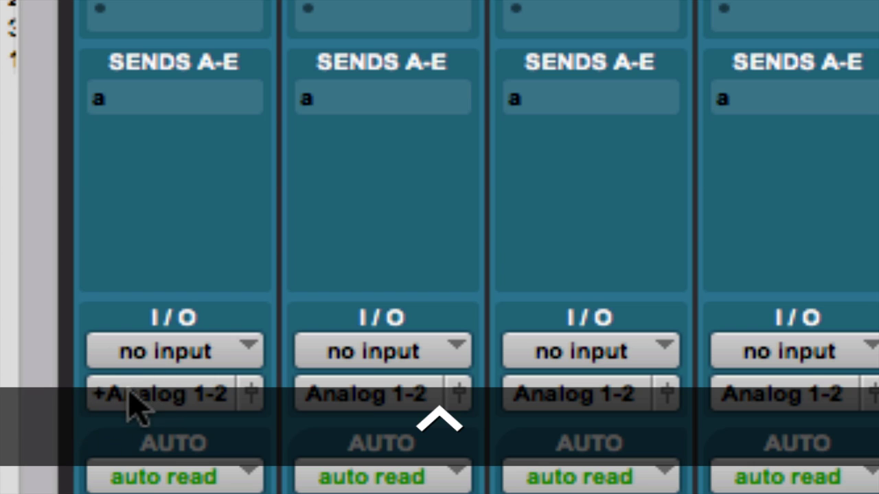
- Stack Analog 2 (Mono) as another output path on Audio 1
left_click(168, 402)
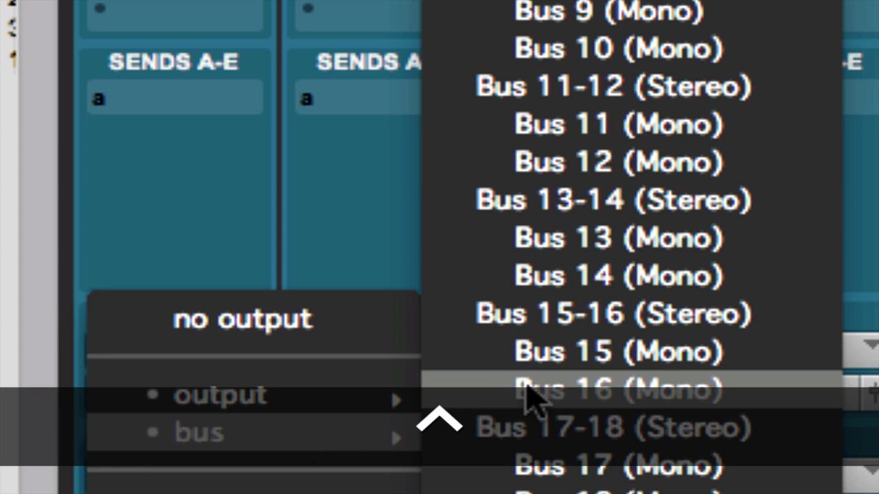
left_click(323, 402)
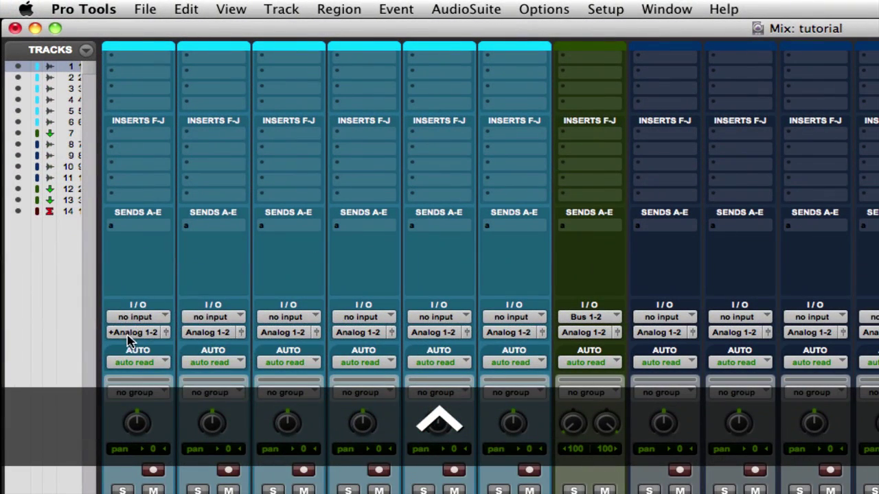
left_click(128, 335)
left_click(138, 351)
left_click(134, 332)
mouse_move(190, 332)
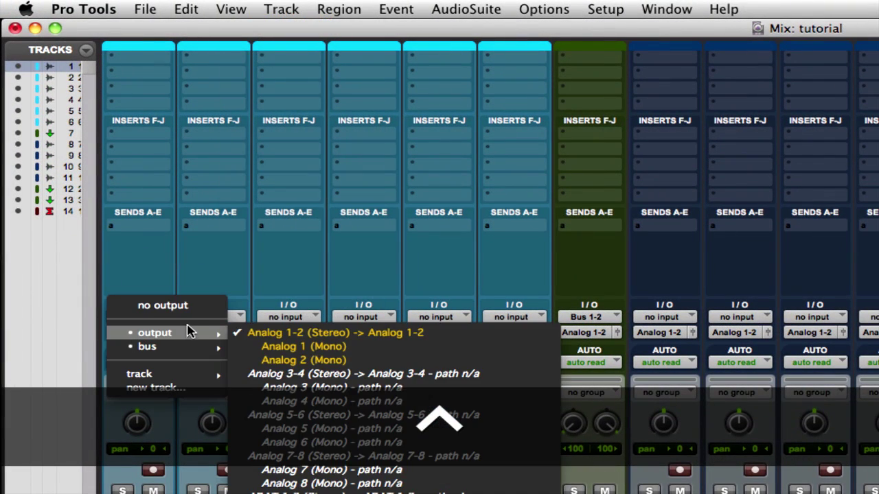
left_click(302, 361)
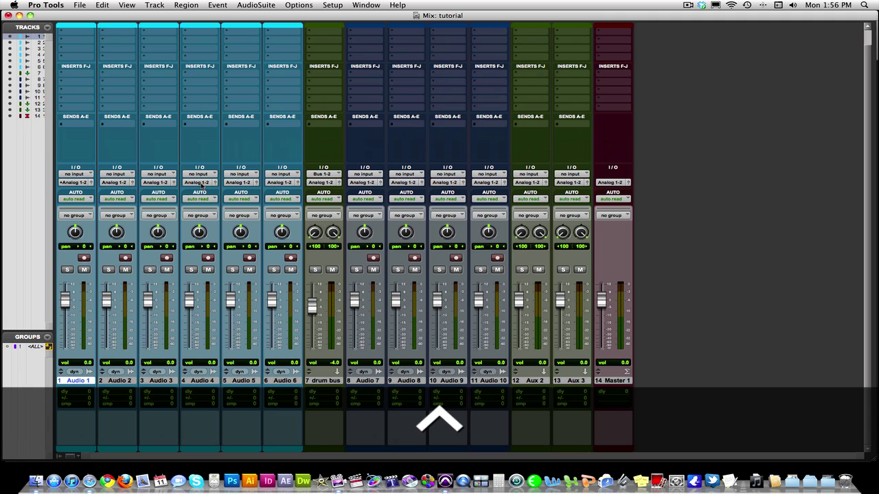
- Stack an additional analog output path onto Audio 4, shown as +Analog 1-2
left_click(201, 182)
mouse_move(207, 183)
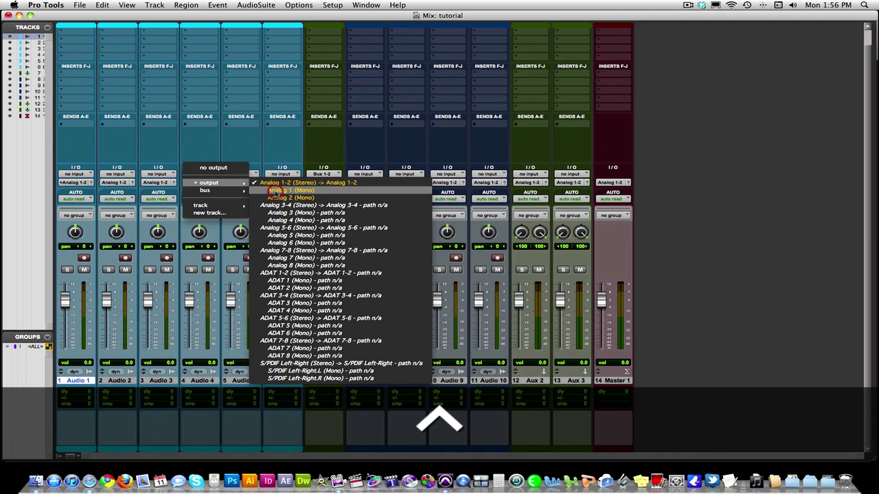
left_click(275, 184)
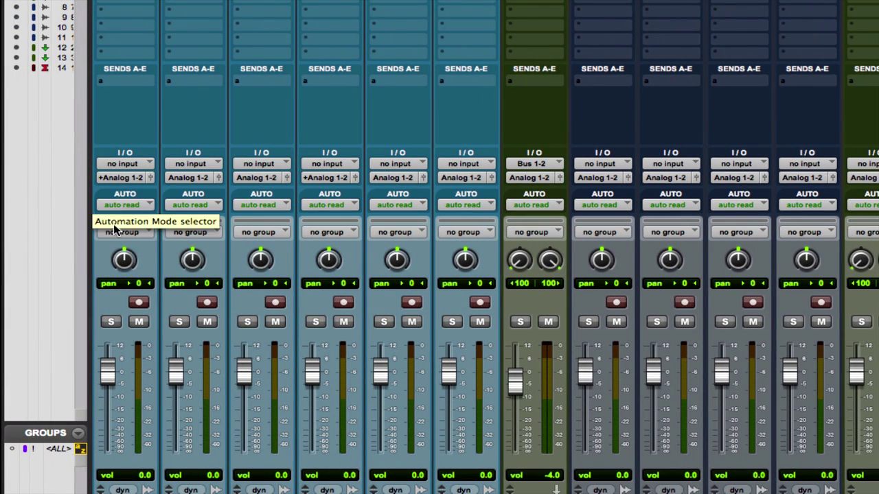
- Remove Analog 2 (Mono) from Audio 1's output paths
left_click(118, 180, "ctrl")
mouse_move(141, 182)
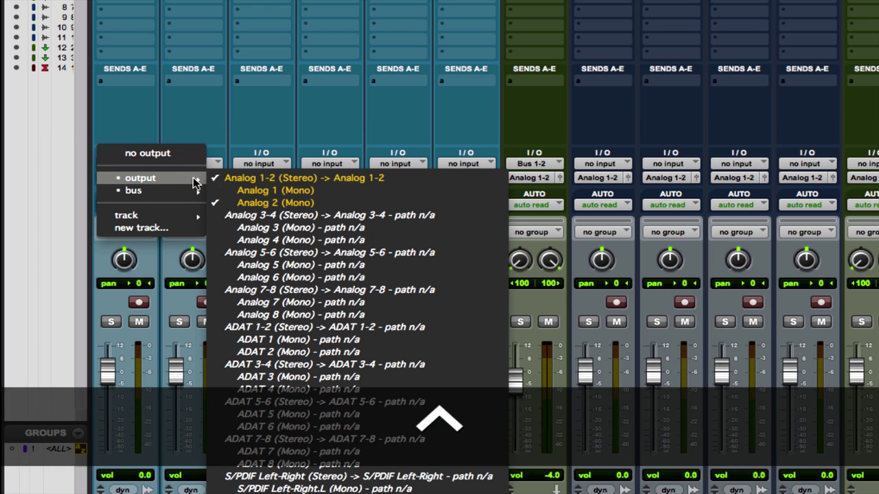
left_click(240, 200, "ctrl")
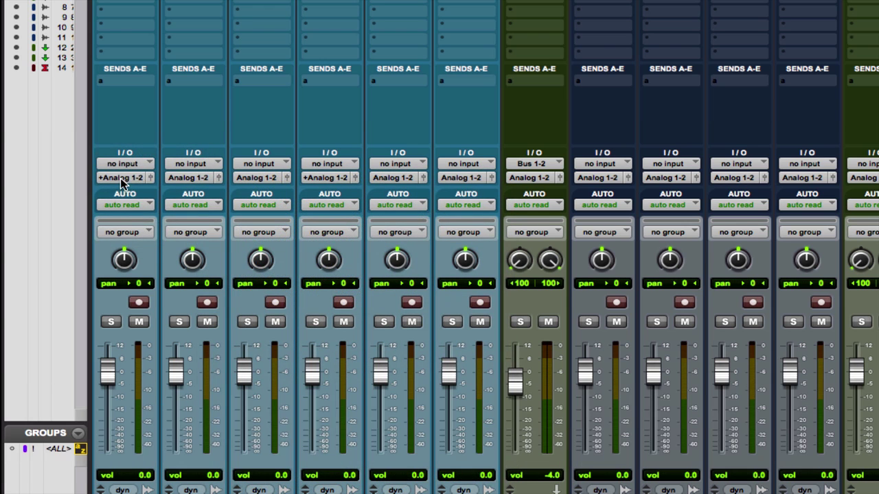
- Clear Audio 1's remaining stacked paths, leaving only Analog 1-2
left_click(118, 180)
mouse_move(141, 180)
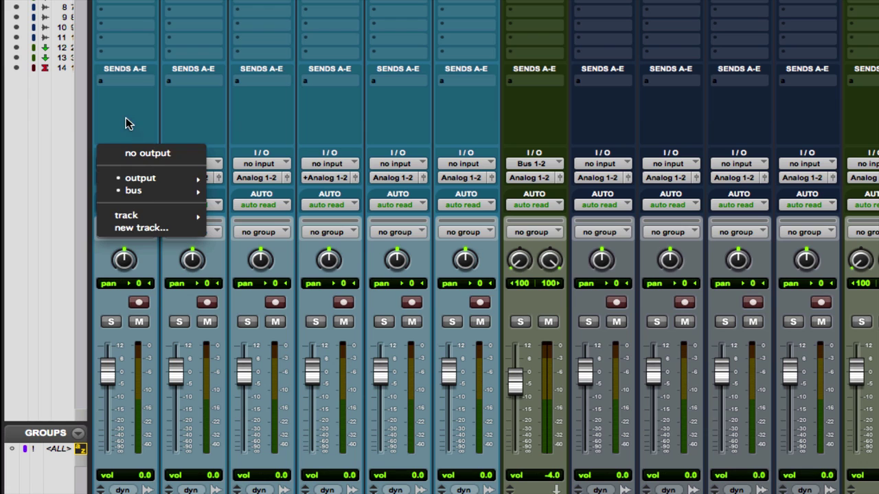
left_click(126, 117)
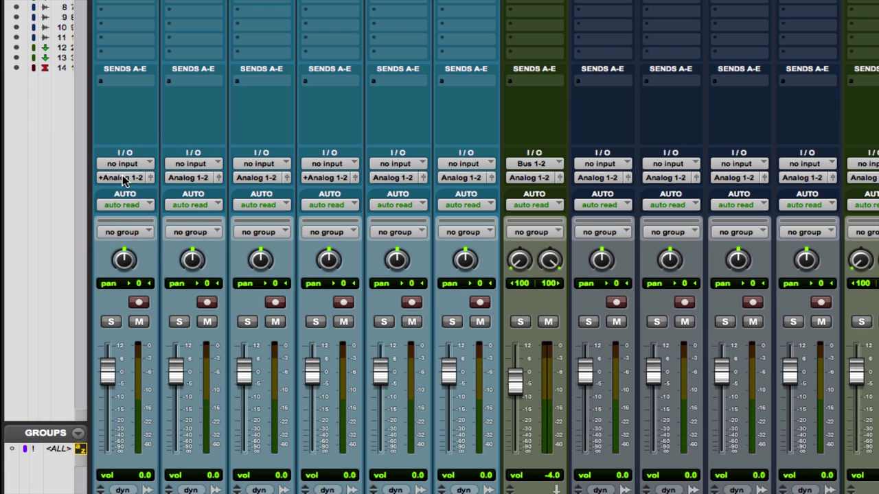
left_click(123, 179)
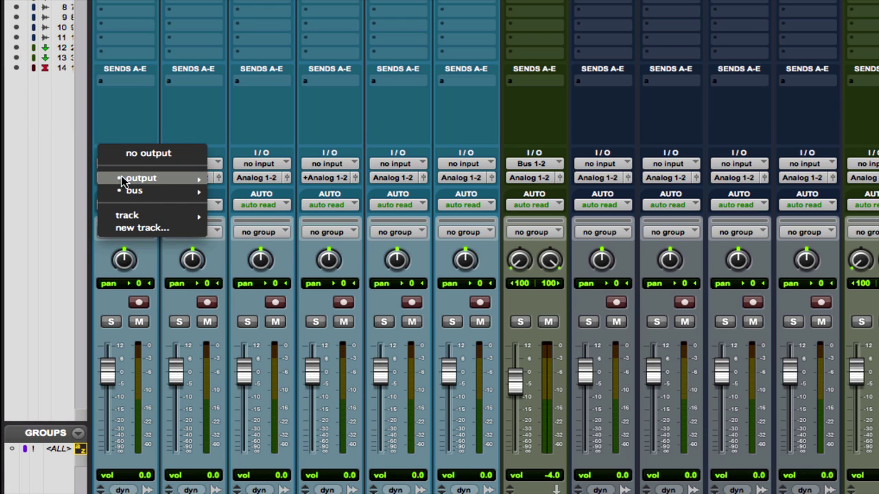
mouse_move(131, 179)
left_click(238, 180)
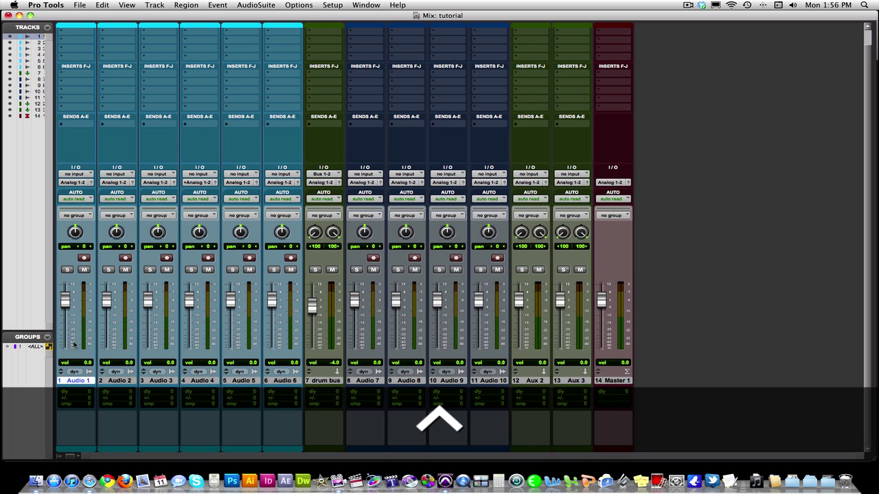
- Select Audio 1–6 and set them all to output only to Analog 1-2 (Stereo)
right_click(275, 380)
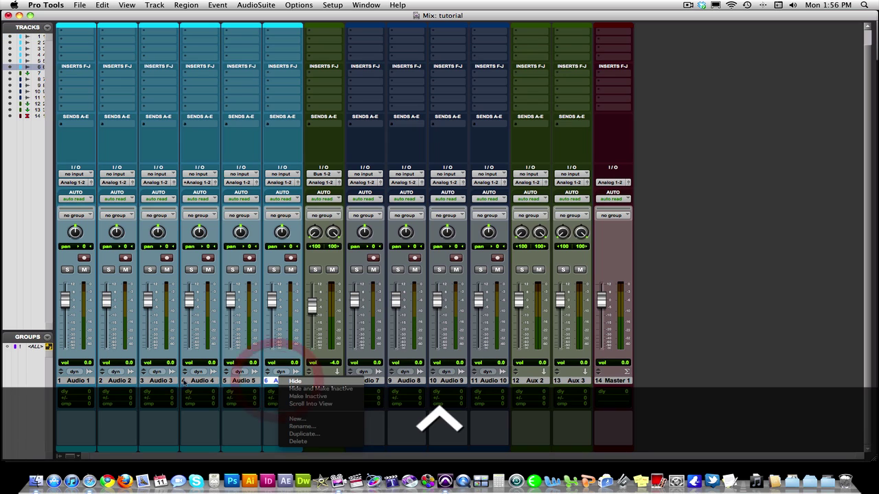
right_click(77, 380)
left_click(671, 354)
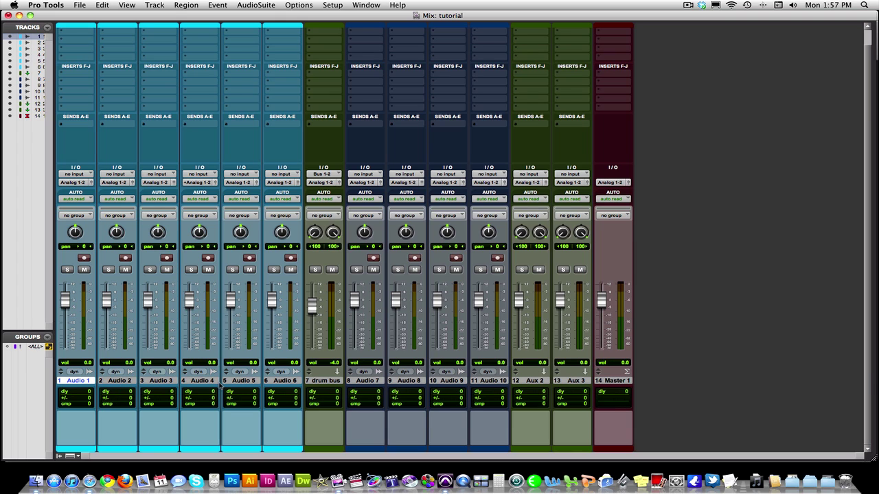
left_click(267, 381, "shift")
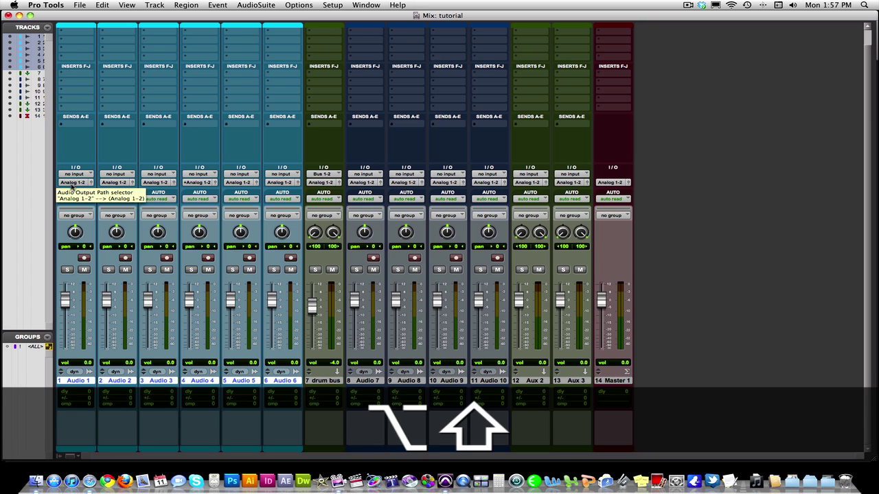
left_click(73, 183, "alt+shift")
mouse_move(106, 186)
left_click(156, 182, "alt+shift")
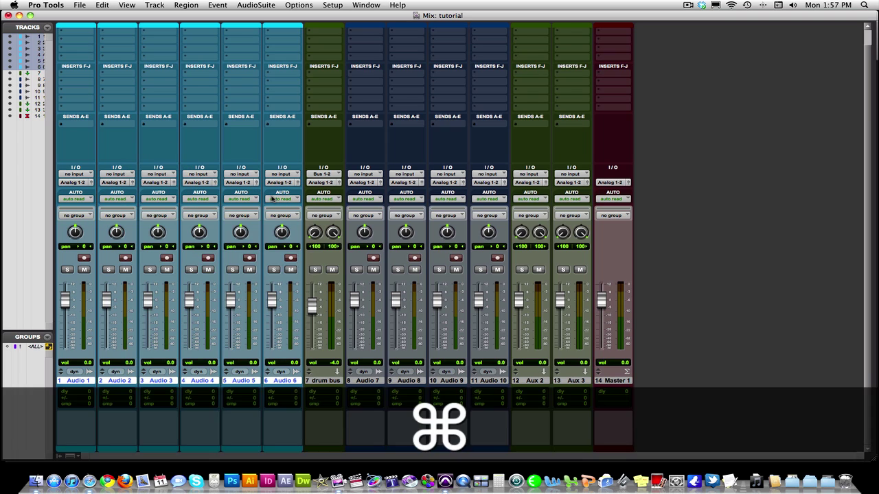
- Switch to the Edit window and select bars 3 to 8 on Audio 2 and 3
key("super+equal")
left_click(243, 173)
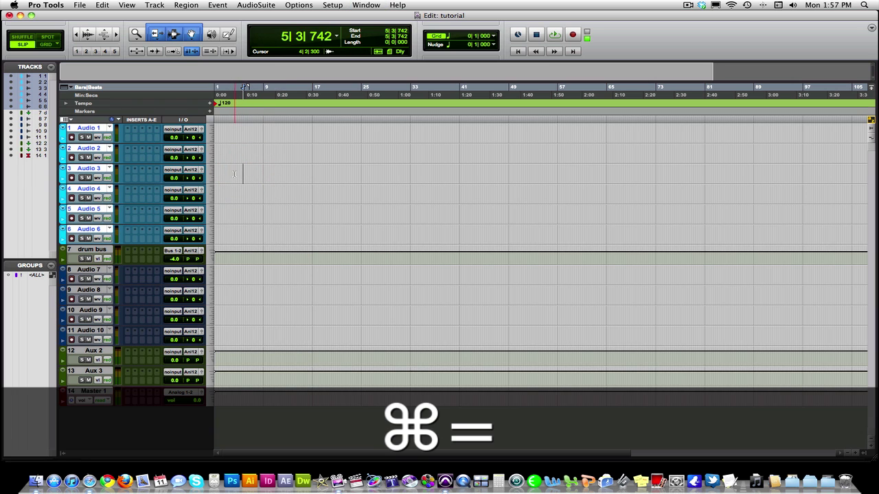
left_click_drag(227, 147, 258, 176)
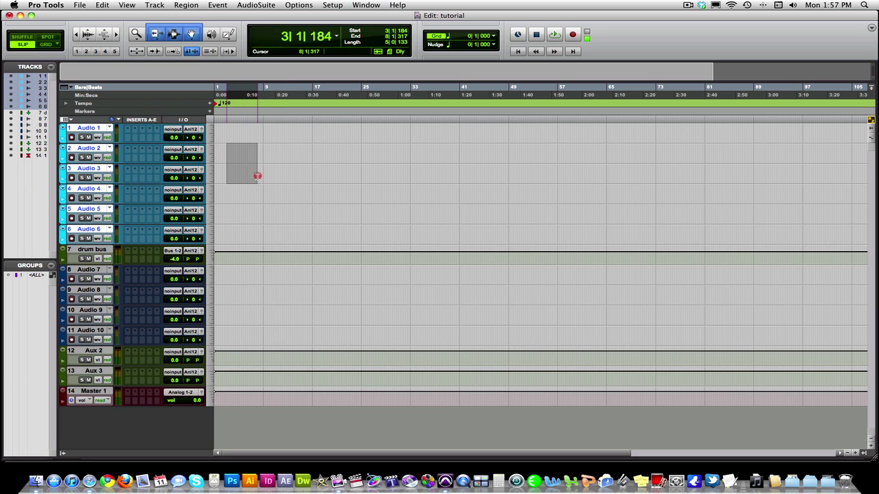
- Clear the timeline selection and place the insertion point at bar 4
left_click(273, 143)
left_click(255, 152)
left_click(254, 152)
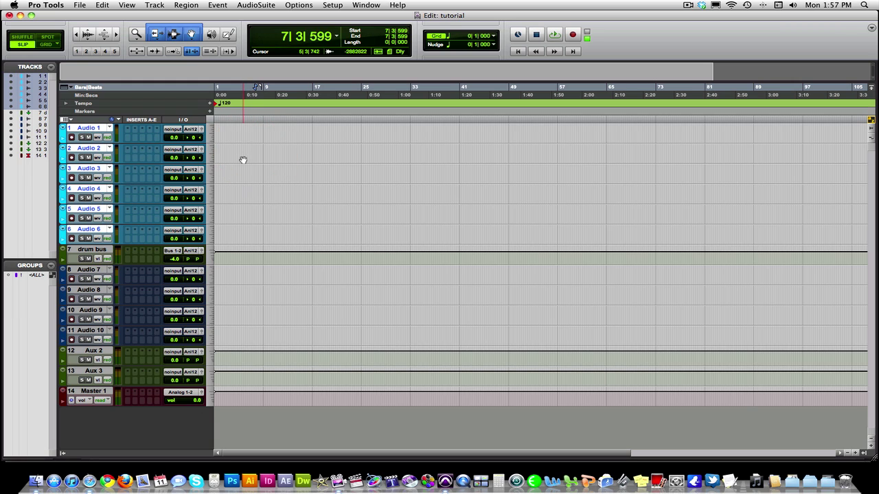
left_click(237, 153)
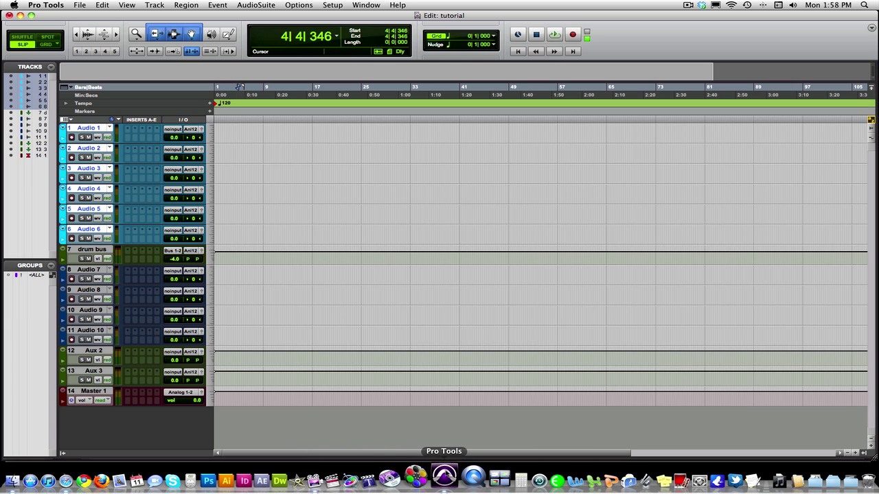
- Bring Safari to the front and browse down the Homeroom Studios Recording Blog, then return to the top
left_click(81, 480)
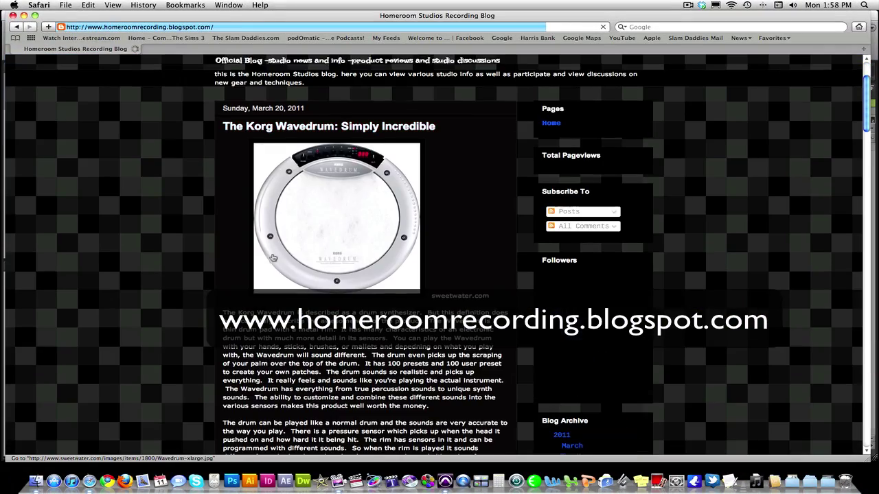
scroll(270, 258, "down", 15)
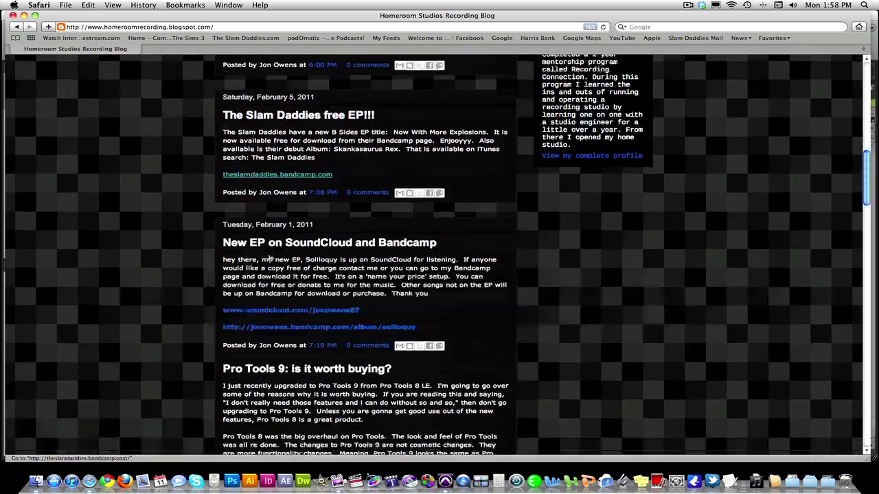
scroll(269, 257, "down", 10)
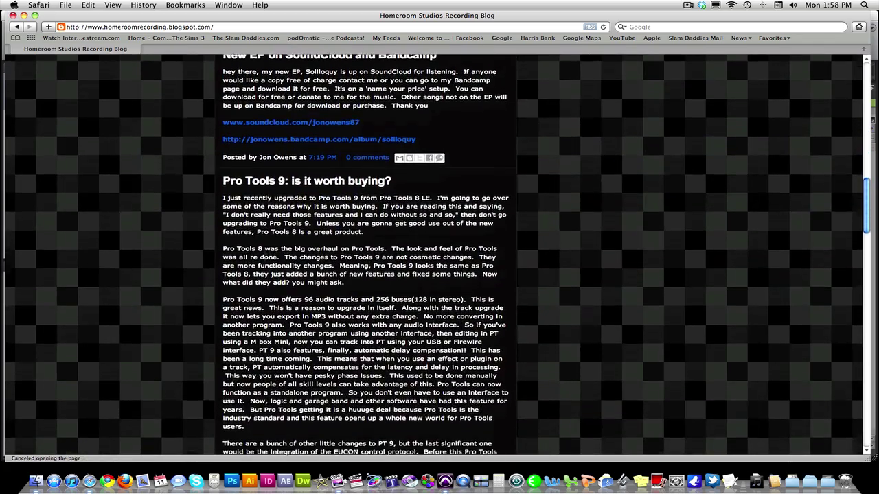
scroll(268, 258, "up", 20)
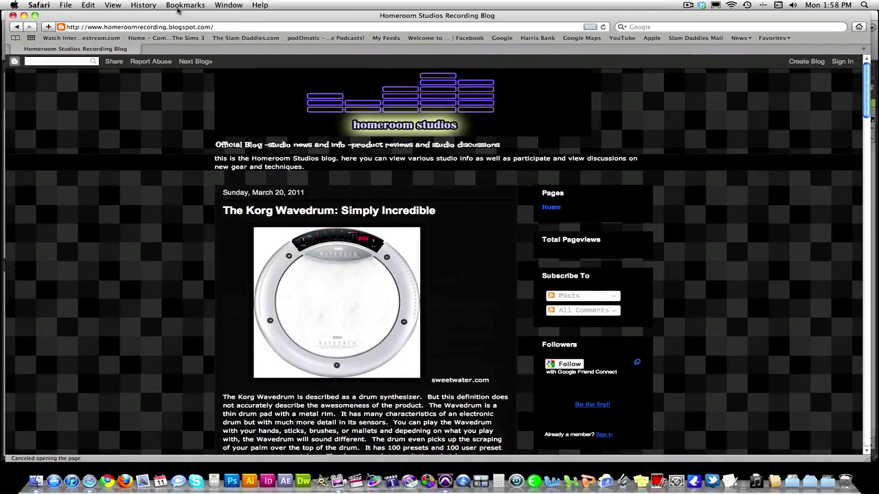